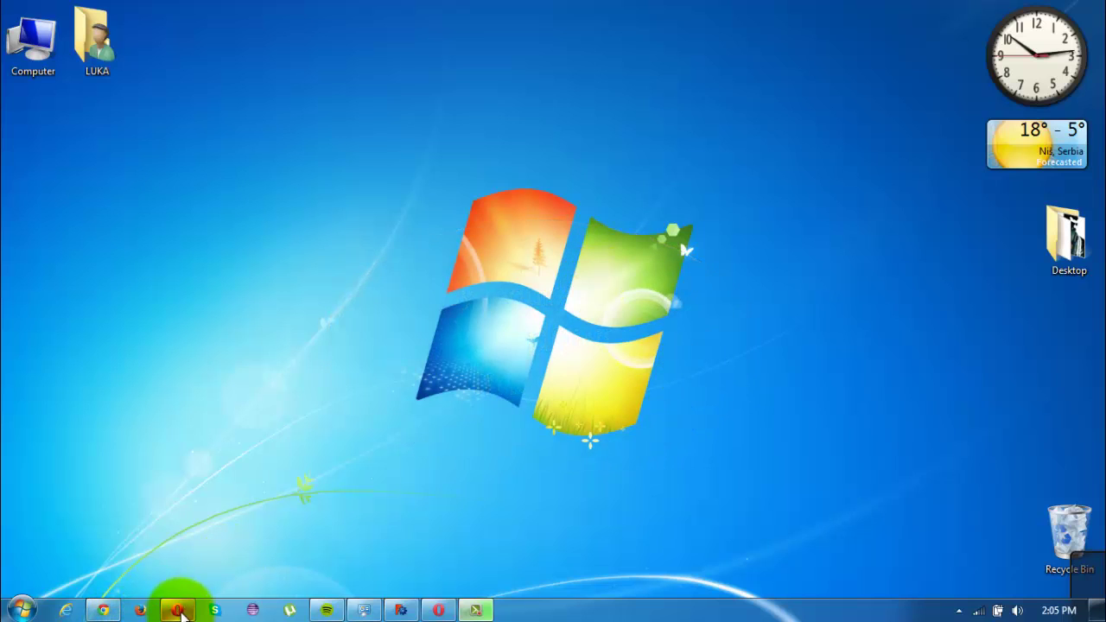
# Drag the first Opera taskbar button rightward so it sits beside the second Opera button.
pyautogui.moveTo(182, 615); pyautogui.dragTo(417, 594)
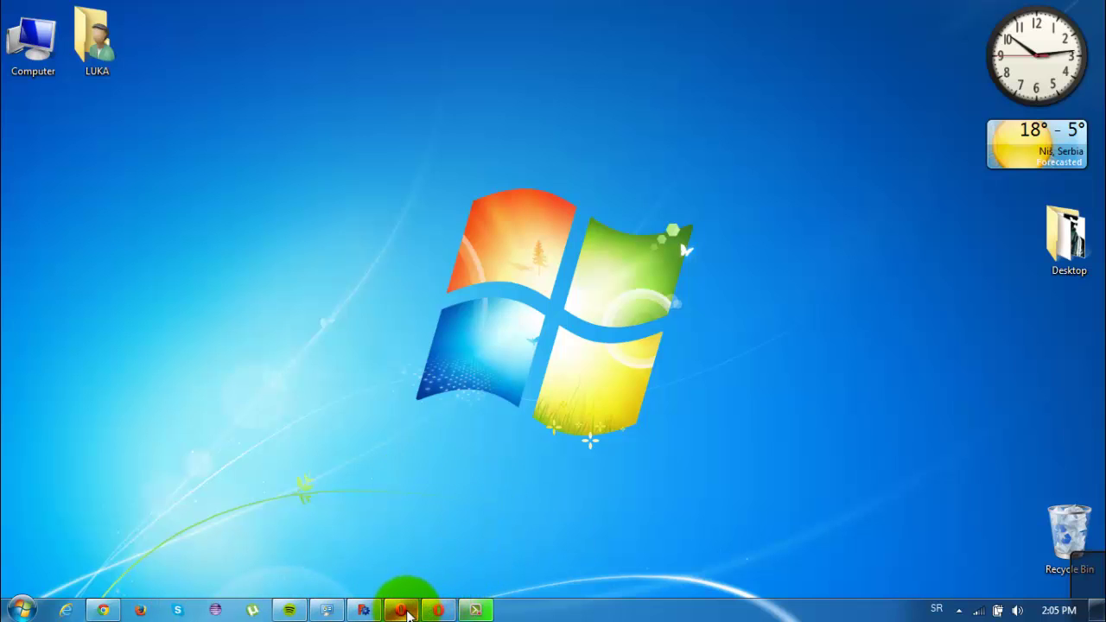
# Check both Opera versions via About Opera: 12.16 first, then 17.0 in the second window.
pyautogui.click(403, 612)
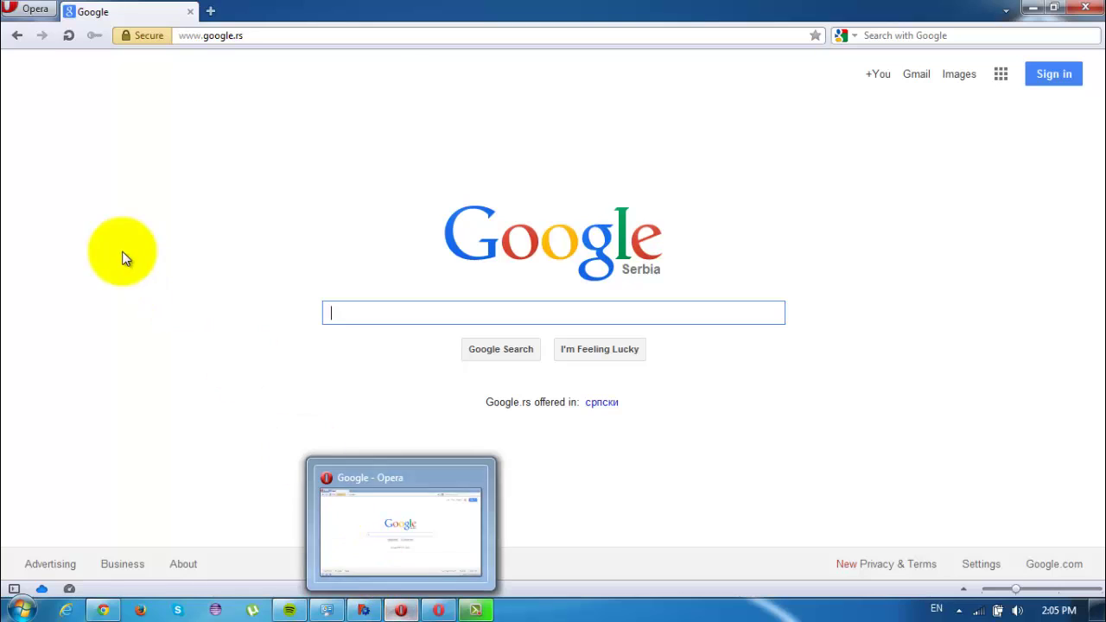
pyautogui.click(39, 9)
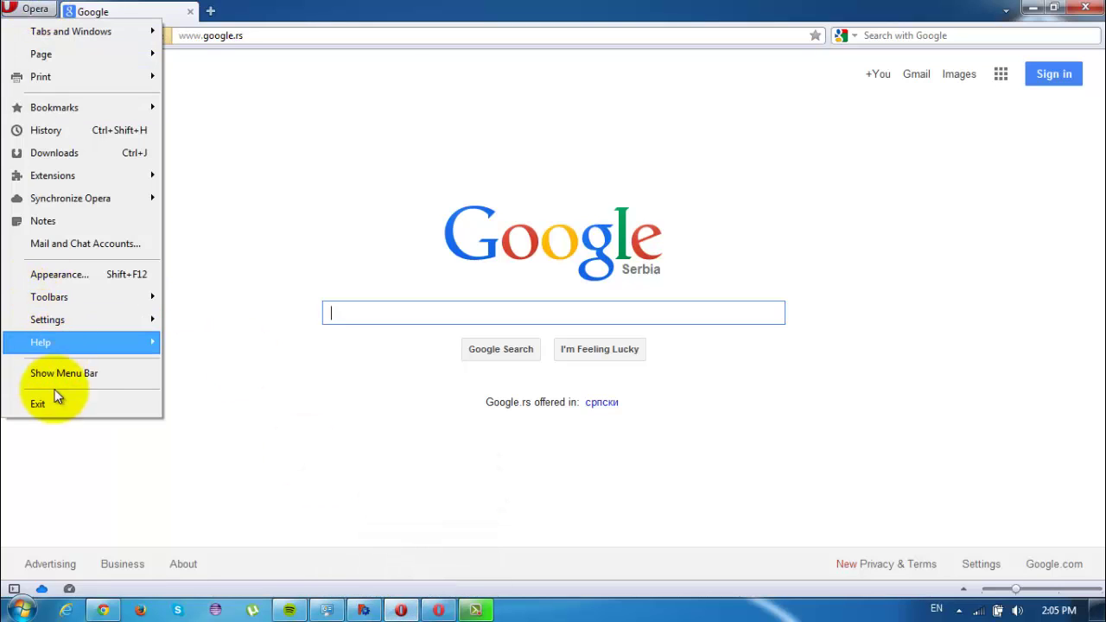
pyautogui.moveTo(58, 350)
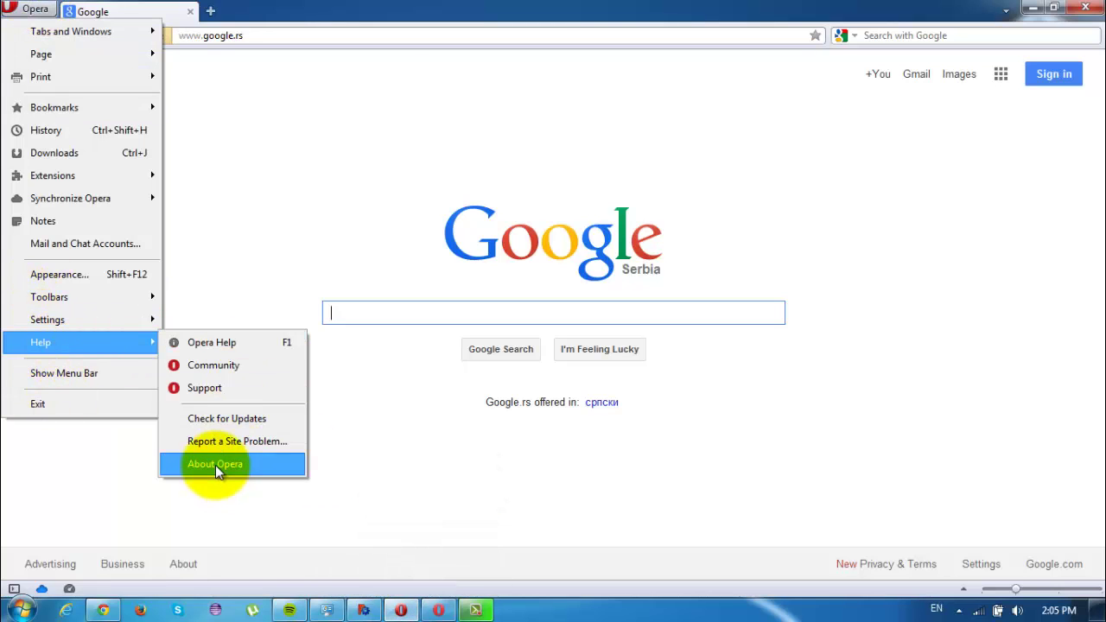
pyautogui.click(214, 463)
pyautogui.doubleClick(496, 186)
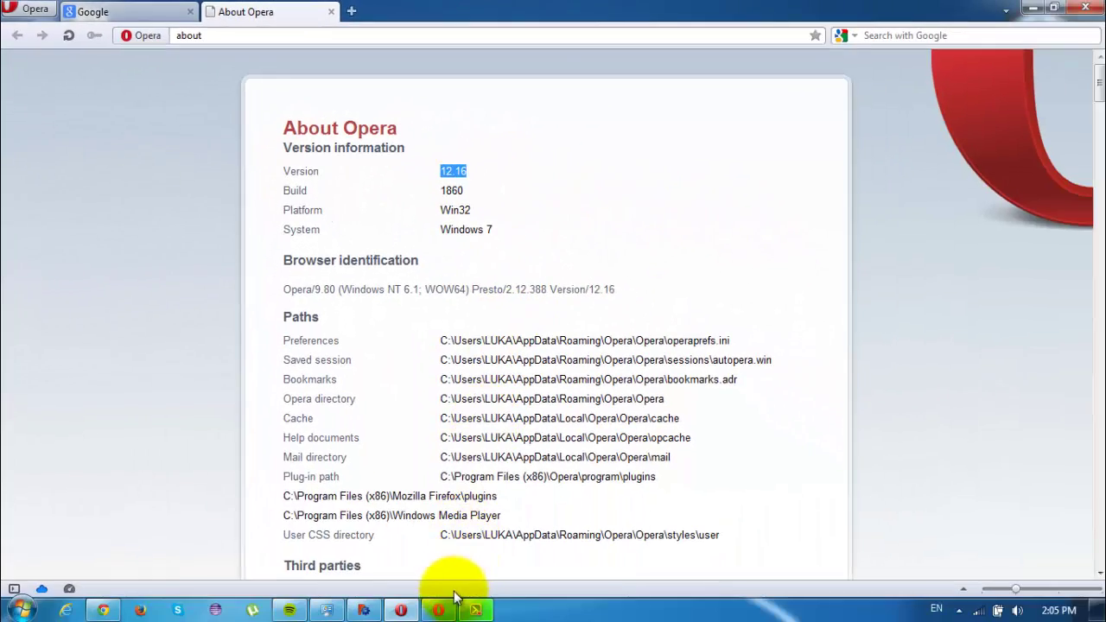
pyautogui.click(439, 608)
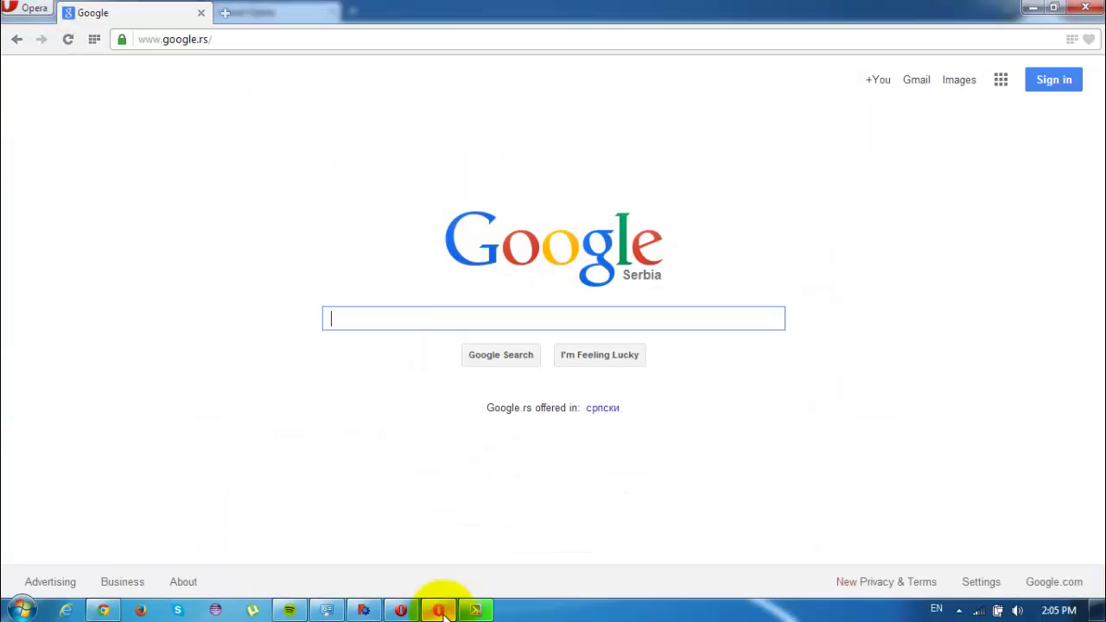
pyautogui.click(32, 10)
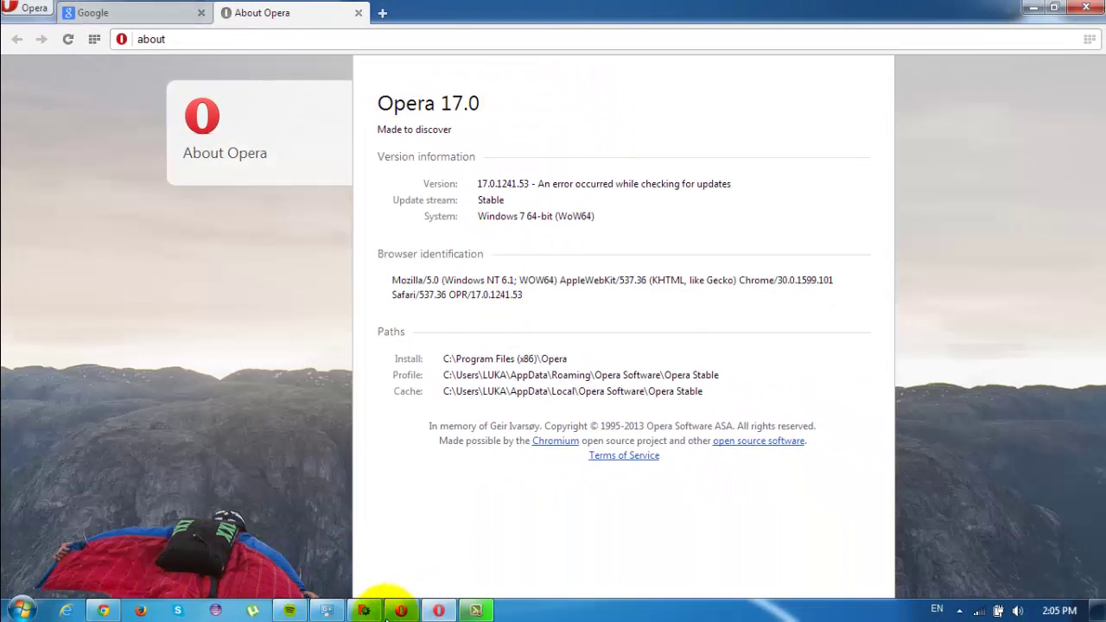
# Browse the Programs and Features list, locating Opera 12.16 and entries starting with F like ffdshow.
pyautogui.click(327, 610)
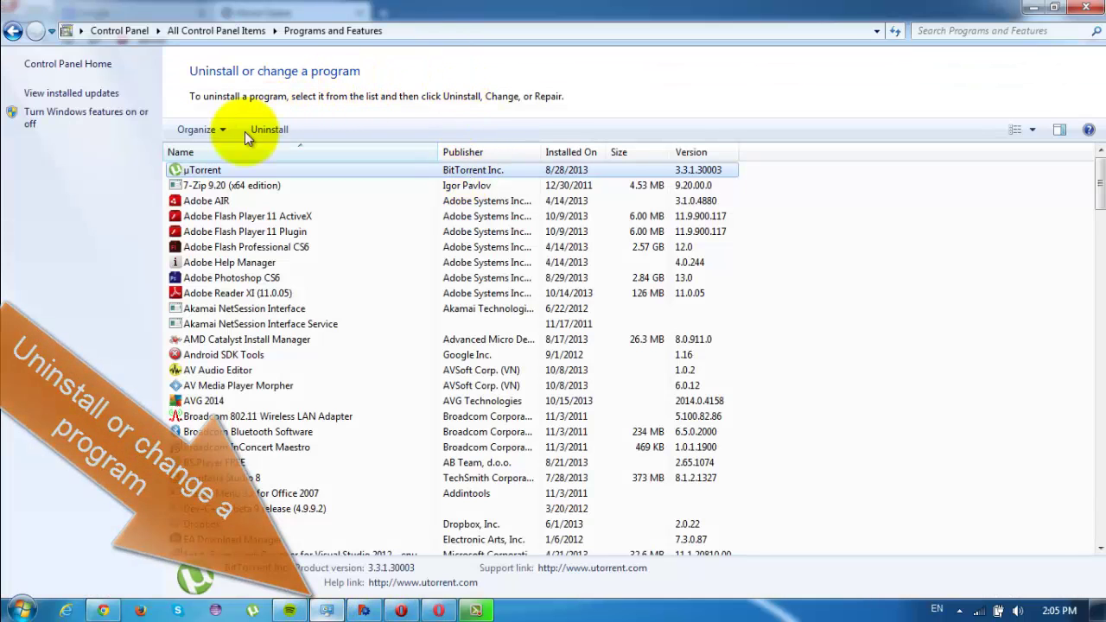
pyautogui.scroll(-2, 475, 242)
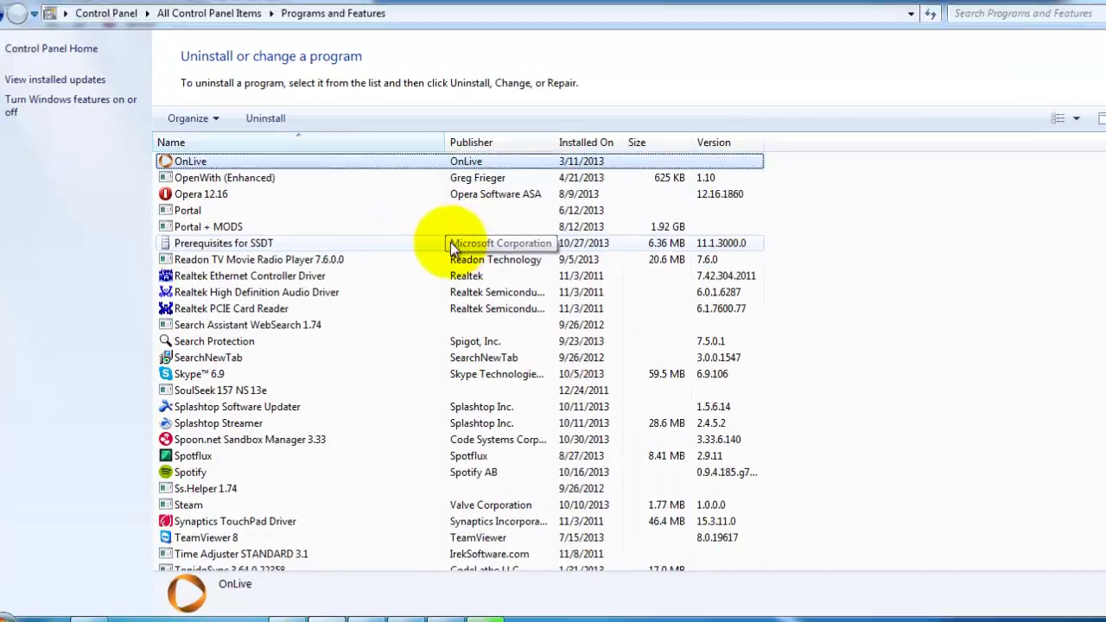
pyautogui.press('Down')
pyautogui.press('Down')
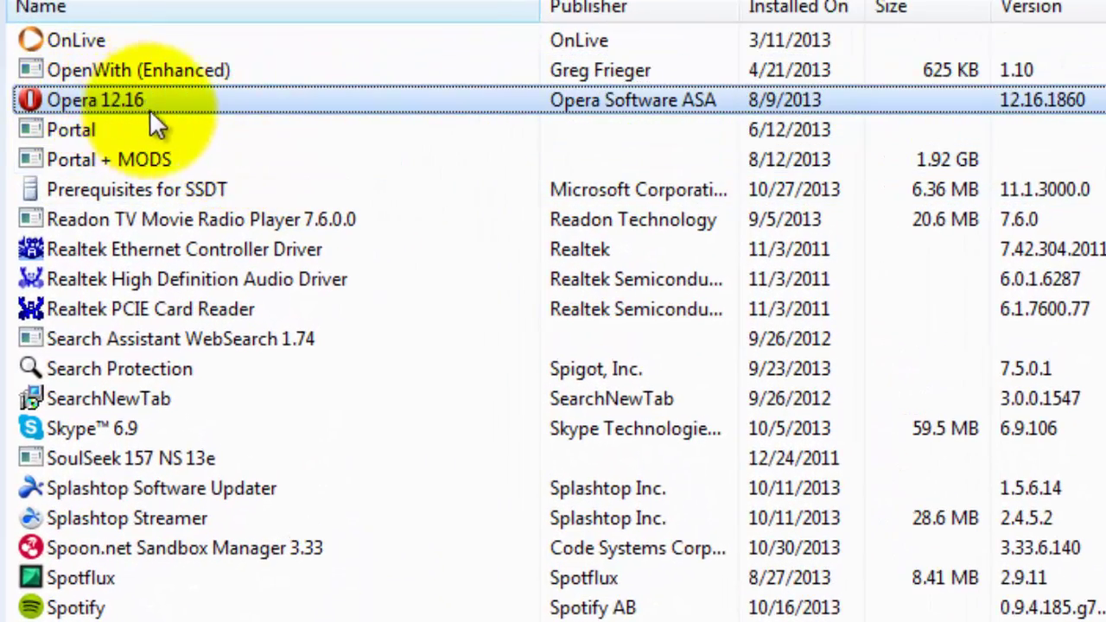
pyautogui.scroll(-4, 252, 216)
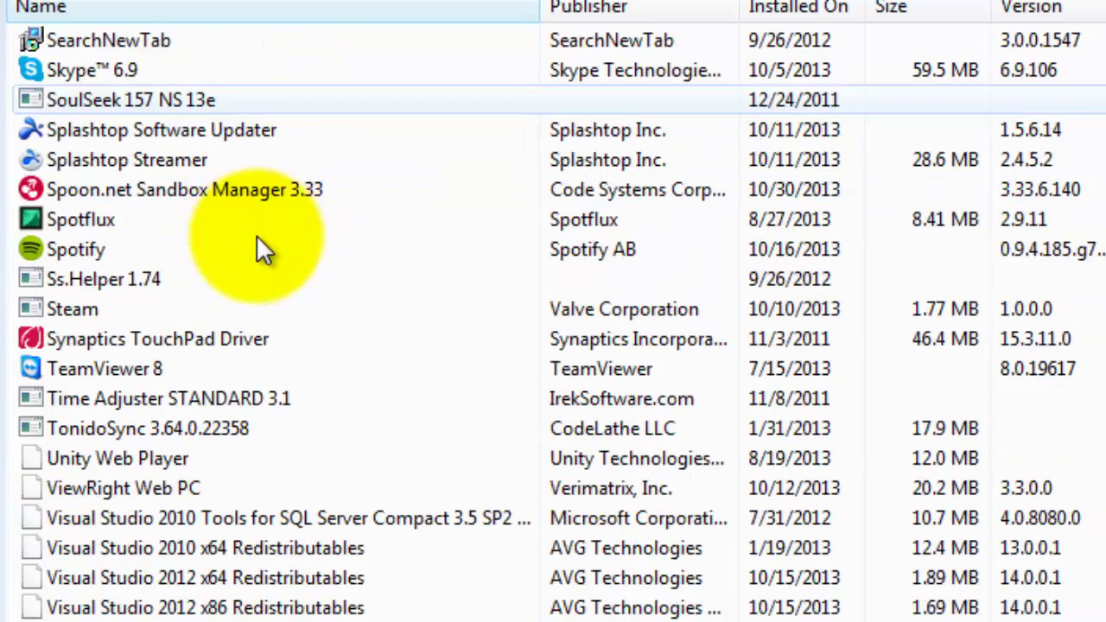
pyautogui.scroll(3, 252, 244)
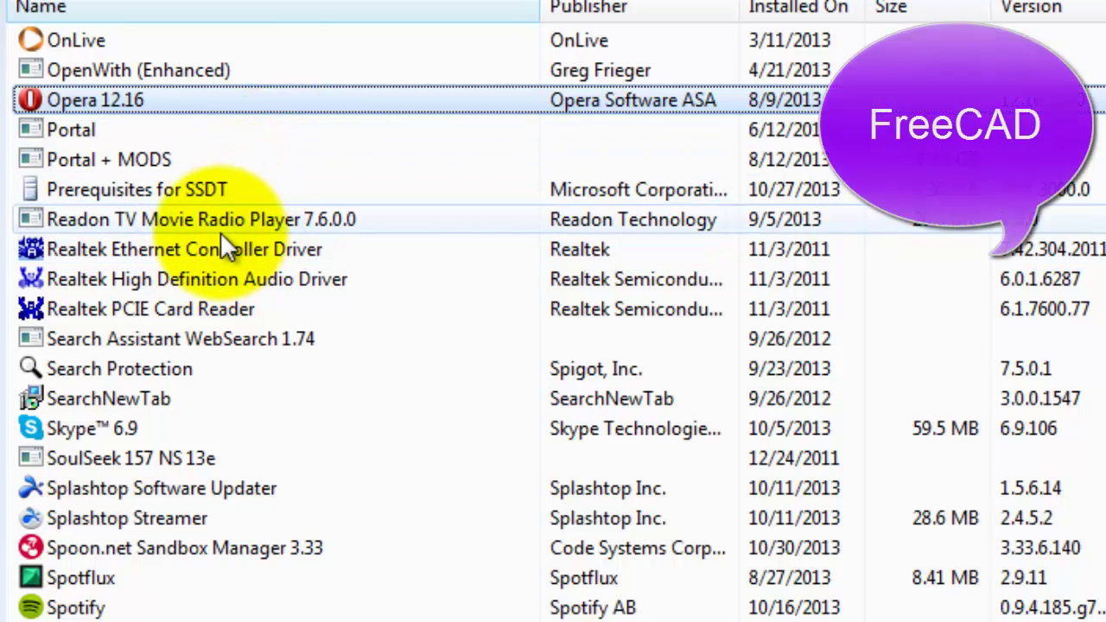
pyautogui.scroll(-1, 226, 235)
pyautogui.scroll(1, 240, 298)
pyautogui.press('f')
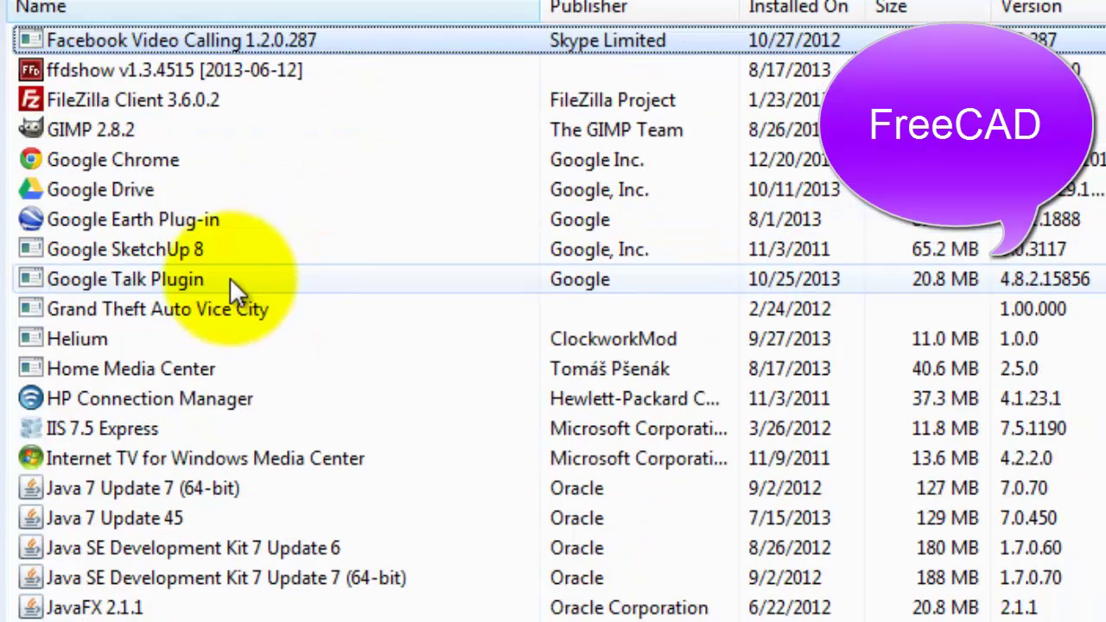
pyautogui.press('f')
pyautogui.press('f')
pyautogui.scroll(2, 90, 108)
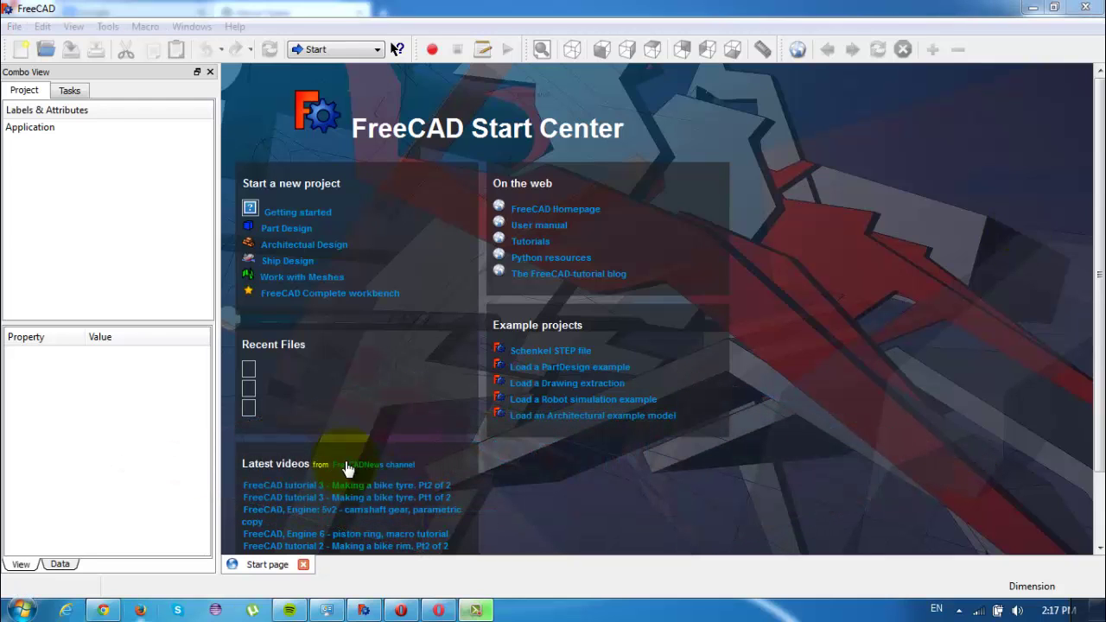
# Log in to spoon.net in Chrome with the account username and password.
pyautogui.click(103, 610)
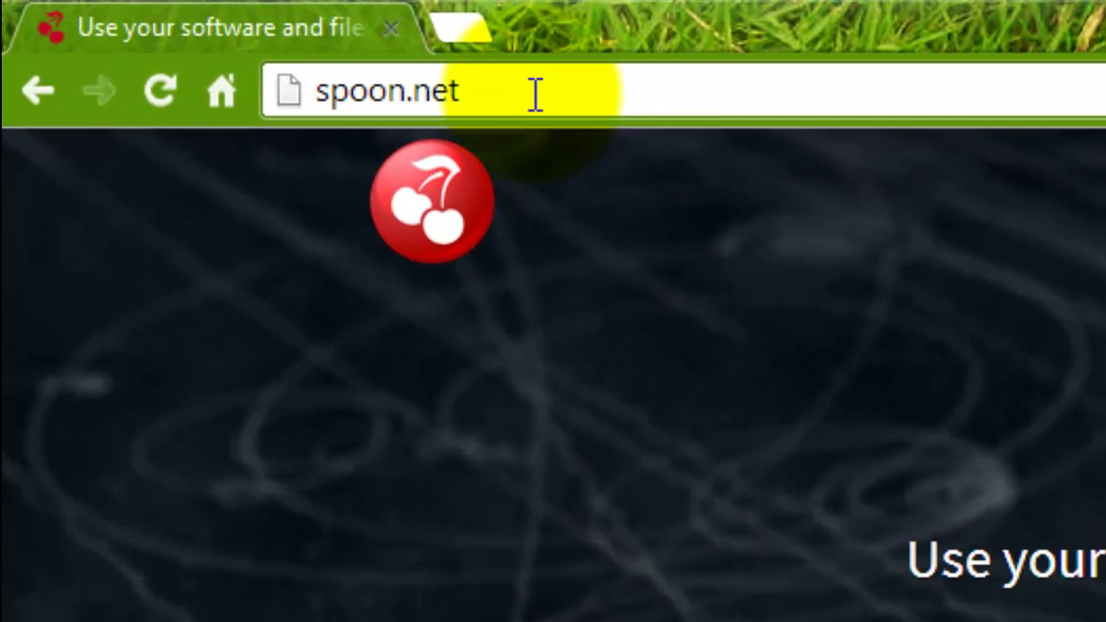
pyautogui.moveTo(536, 93); pyautogui.dragTo(267, 93)
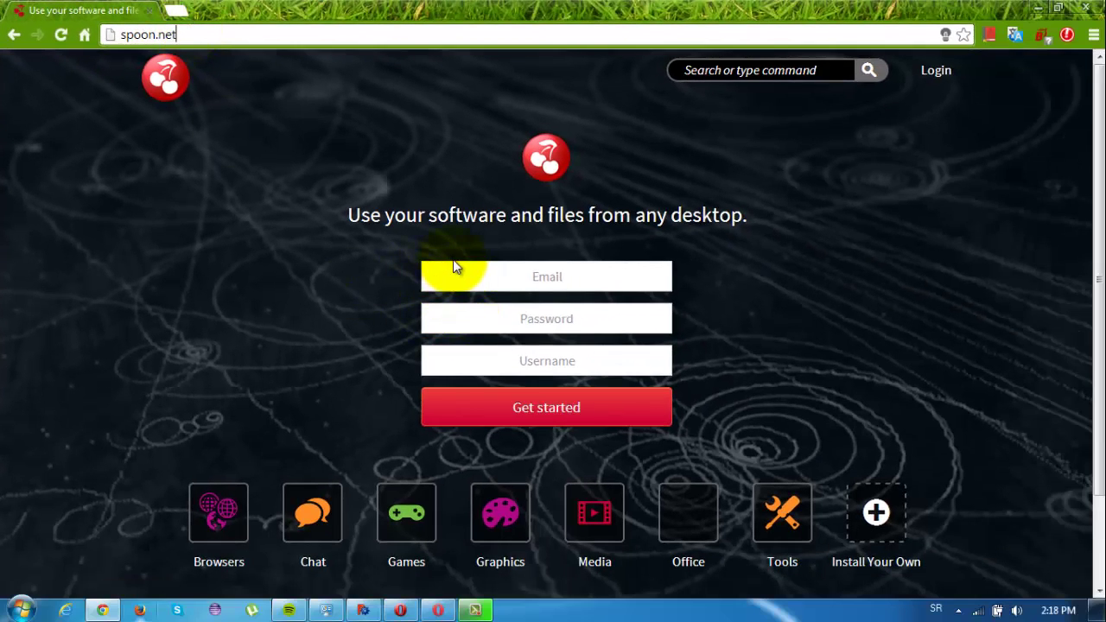
pyautogui.click(940, 76)
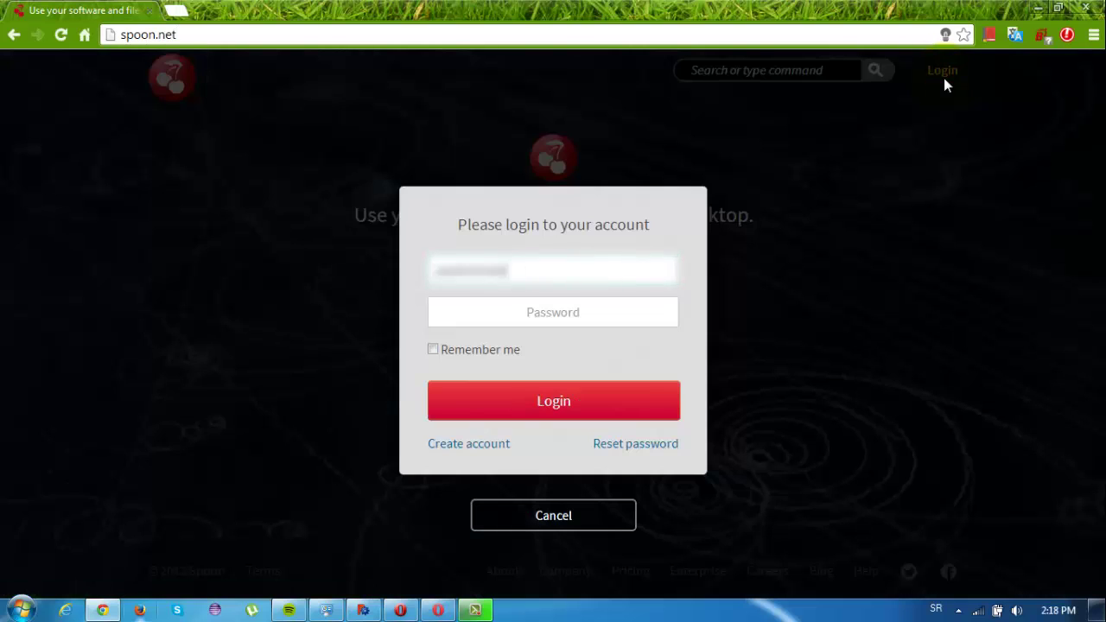
pyautogui.press('Tab')
pyautogui.write('*')
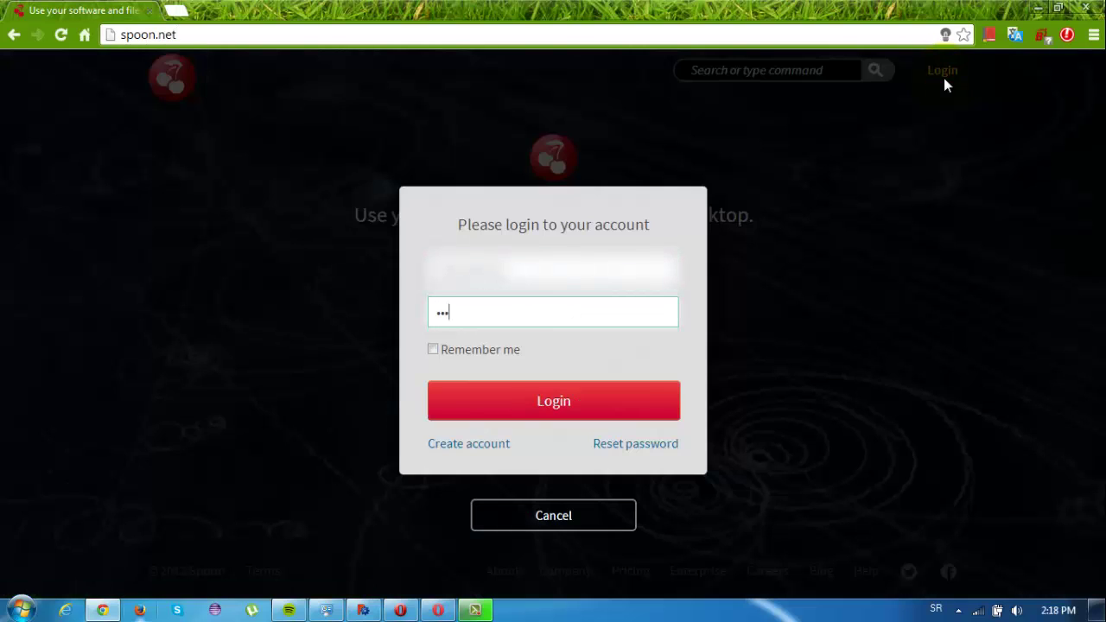
pyautogui.press('Return')
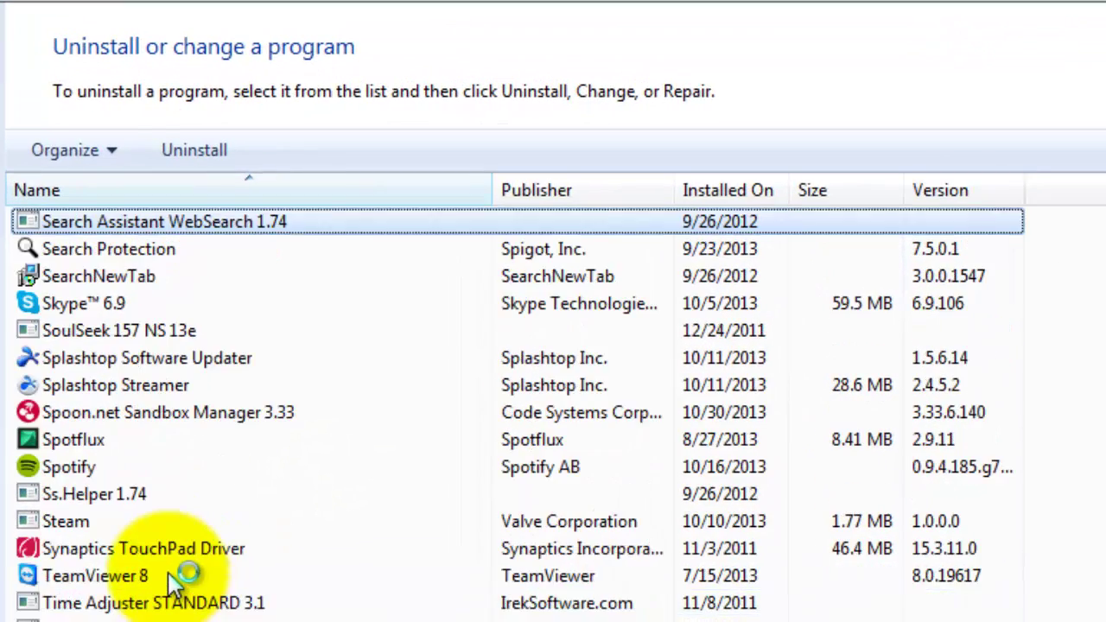
# Select the Spoon.net Sandbox Manager 3.33 entry in the installed programs list.
pyautogui.click(172, 575)
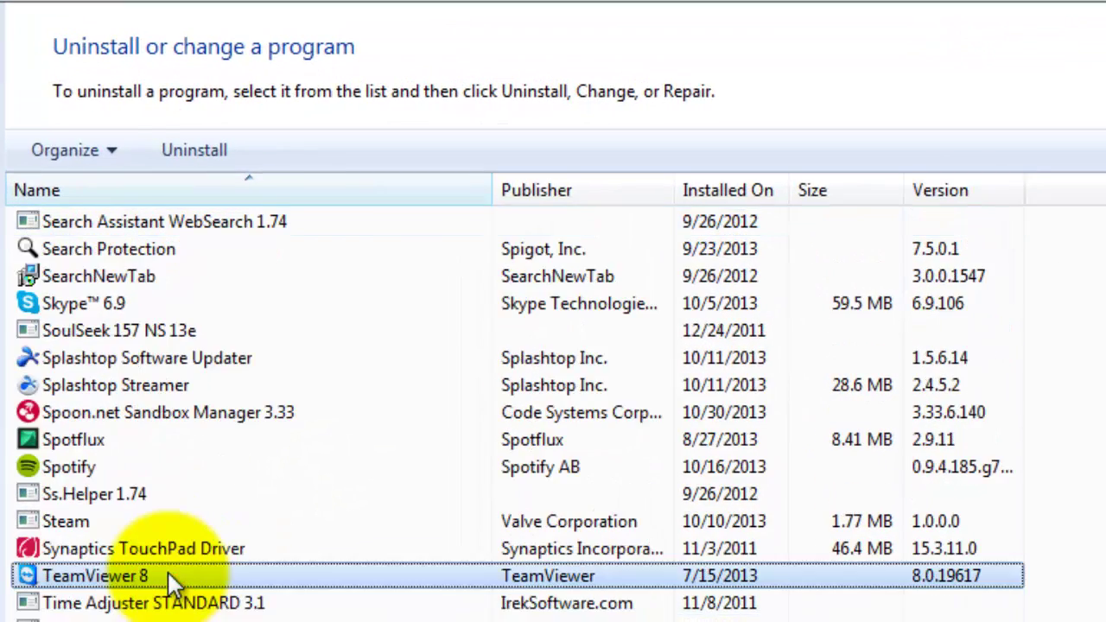
pyautogui.click(298, 411)
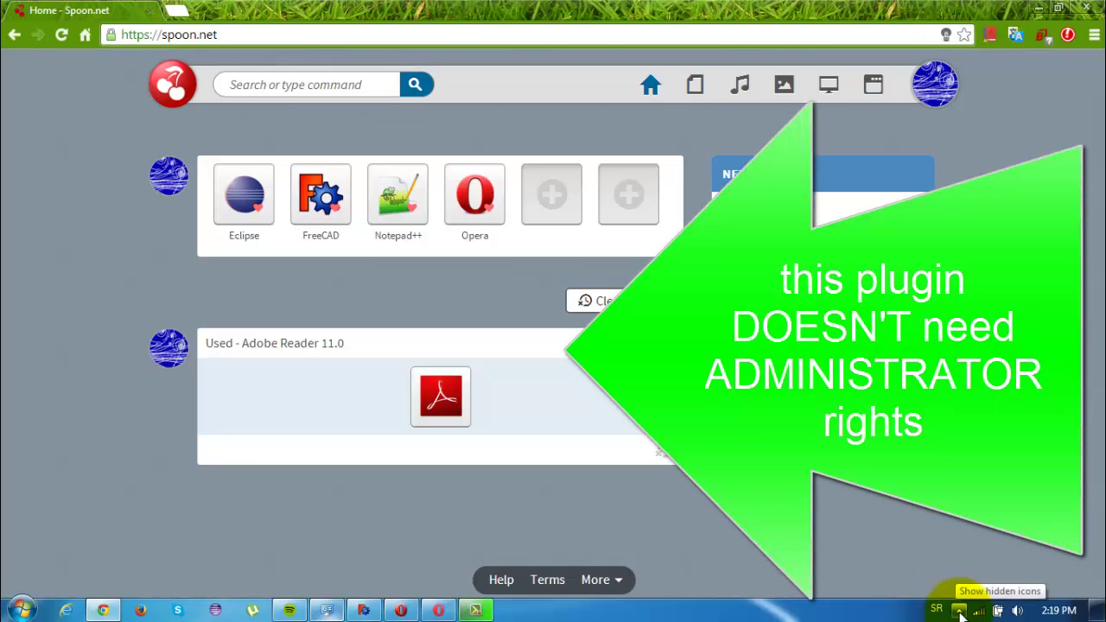
pyautogui.click(959, 610)
pyautogui.click(933, 480)
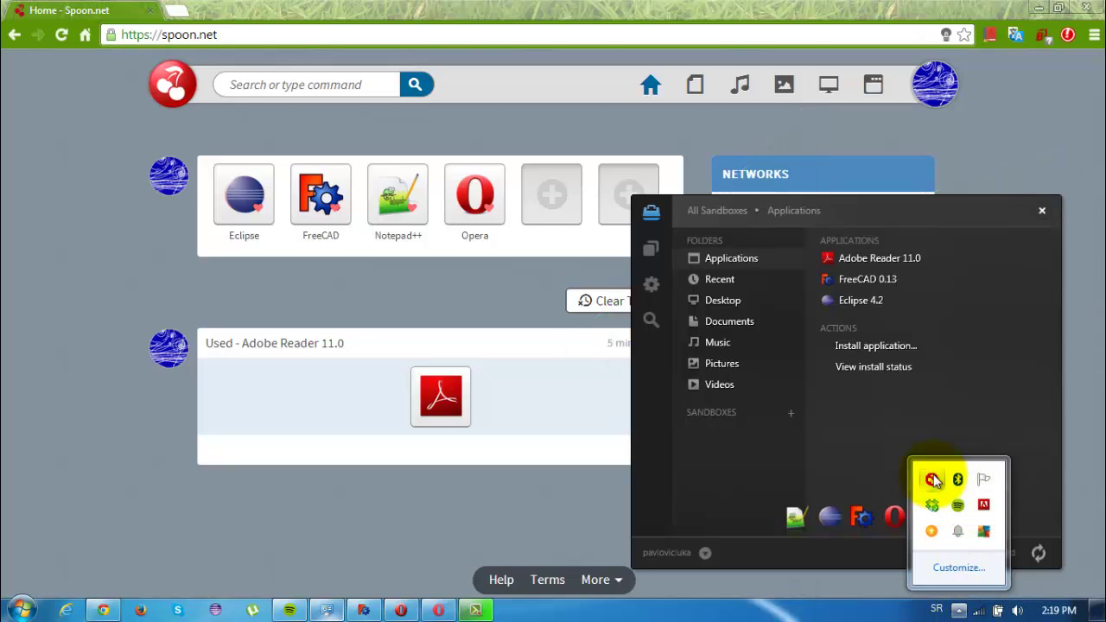
pyautogui.moveTo(906, 207); pyautogui.dragTo(903, 122)
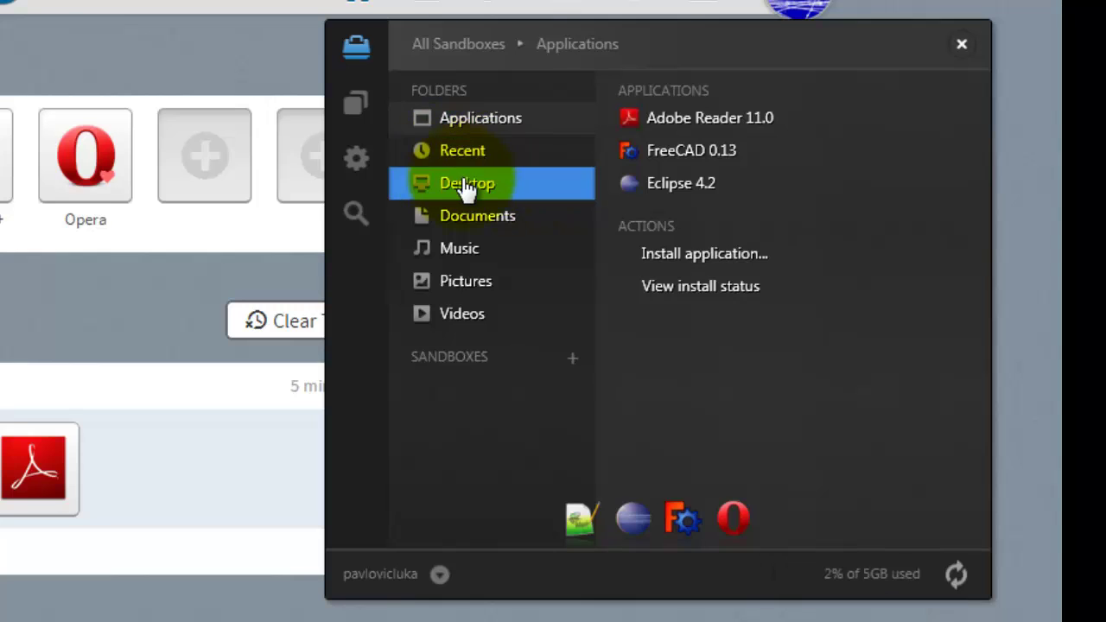
pyautogui.click(466, 185)
pyautogui.click(473, 218)
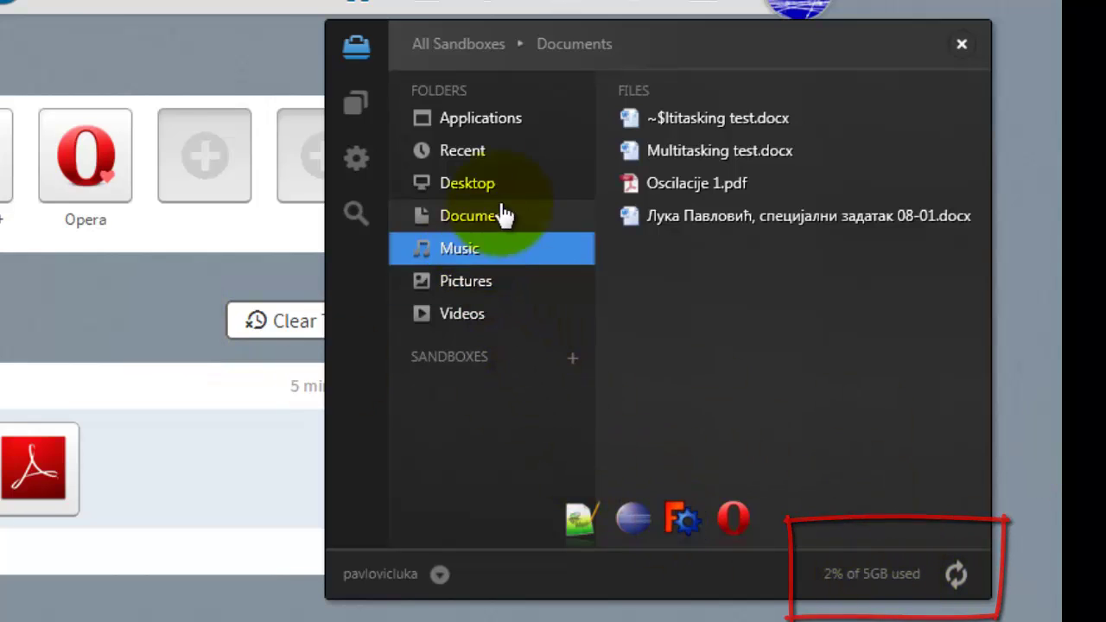
pyautogui.click(480, 121)
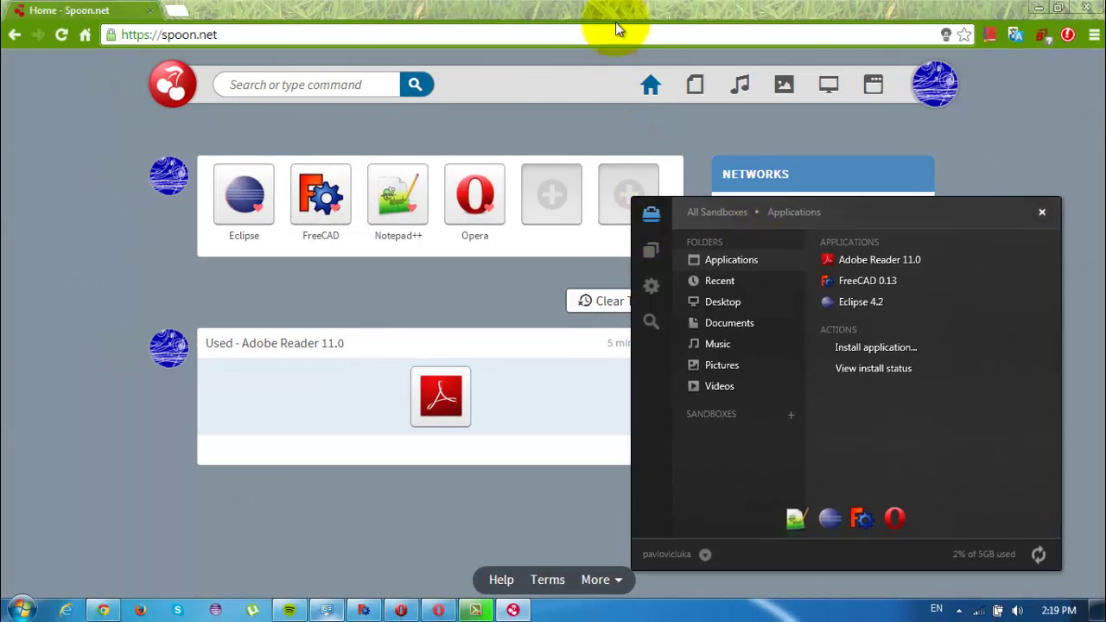
pyautogui.click(586, 11)
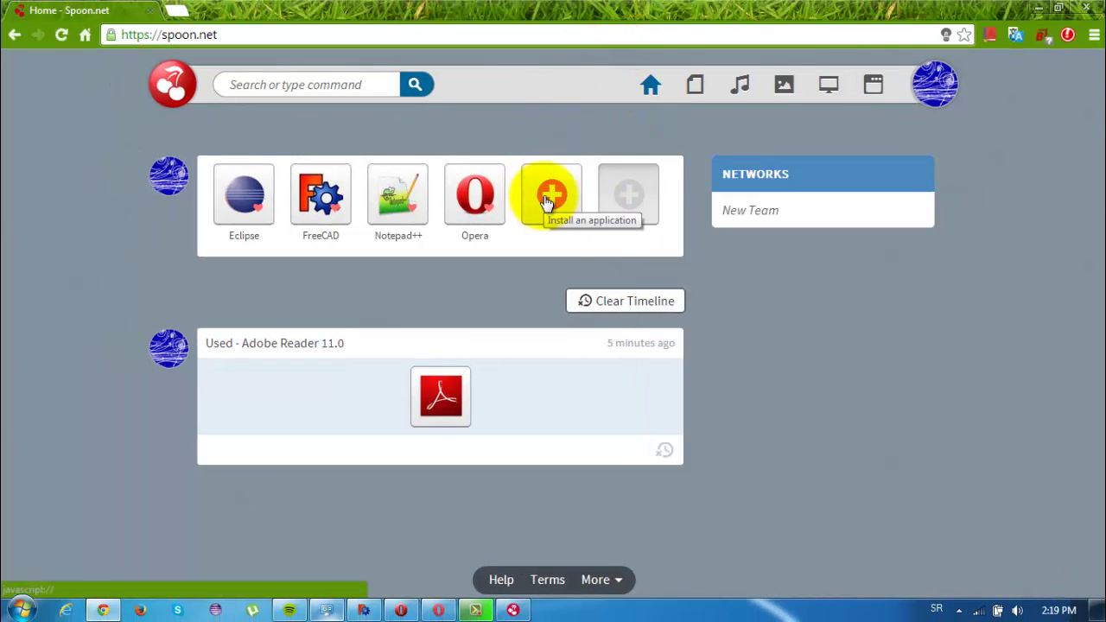
# Add new software via the + tile and choose Install From Spoon Library.
pyautogui.click(628, 194)
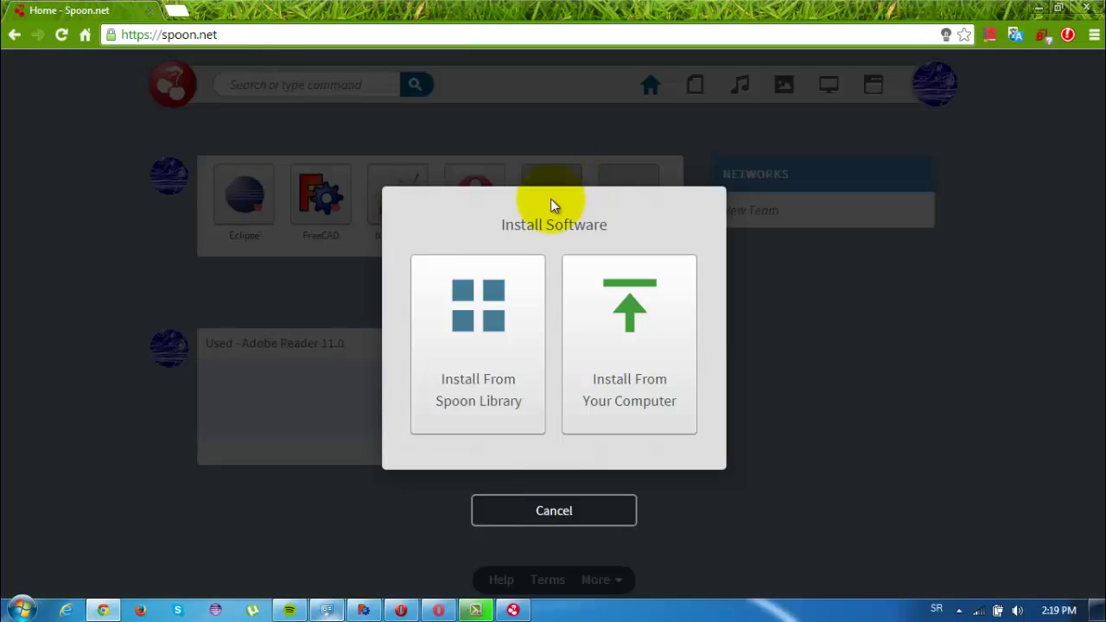
pyautogui.moveTo(493, 227); pyautogui.dragTo(512, 224)
pyautogui.moveTo(590, 221); pyautogui.dragTo(646, 237)
pyautogui.click(481, 223)
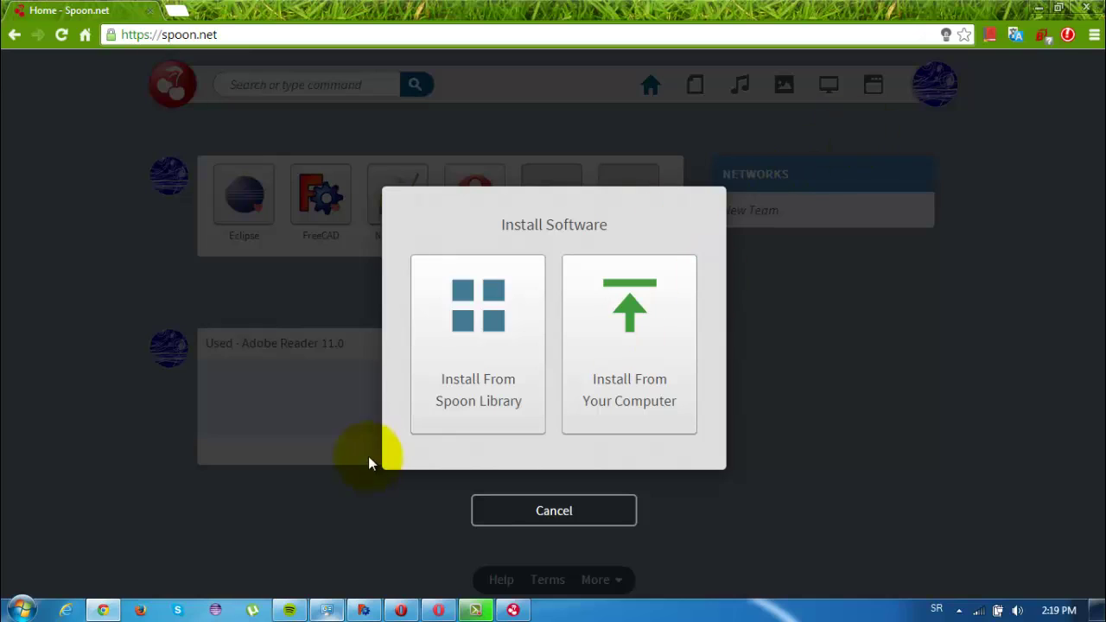
pyautogui.click(464, 399)
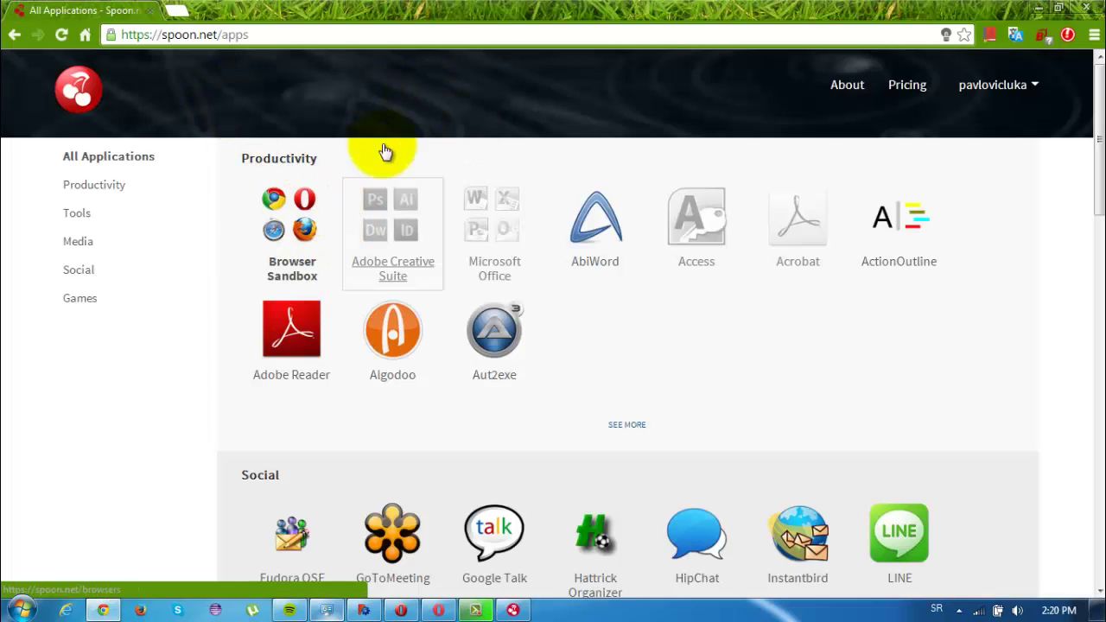
# Scroll the app library past the Media apps down to the Tools section showing 7-Zip.
pyautogui.scroll(-3, 493, 290)
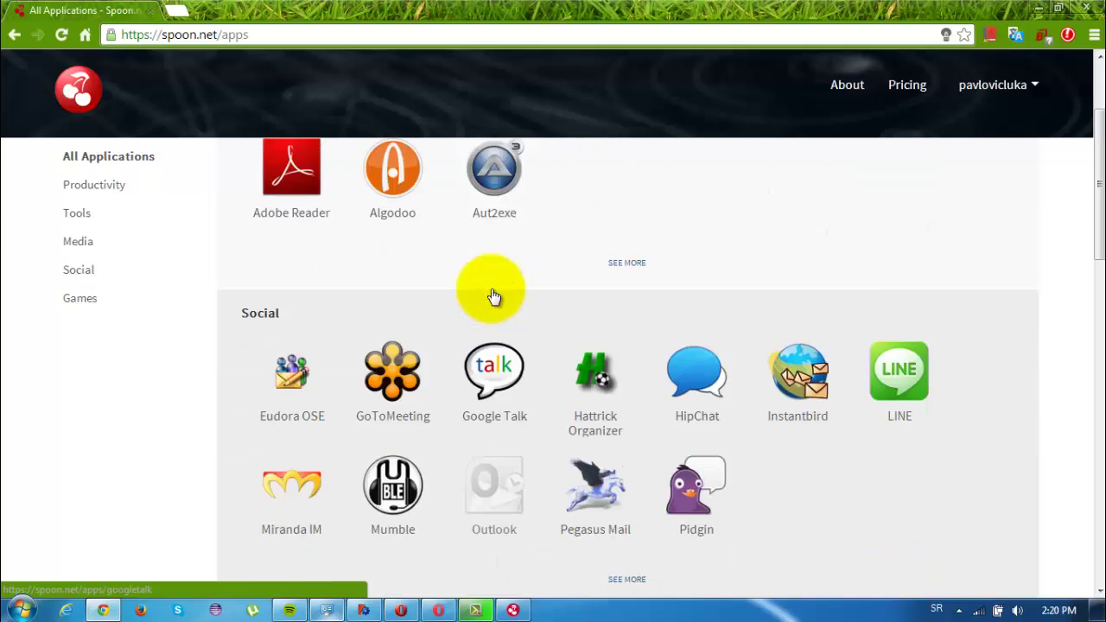
pyautogui.scroll(-2, 560, 228)
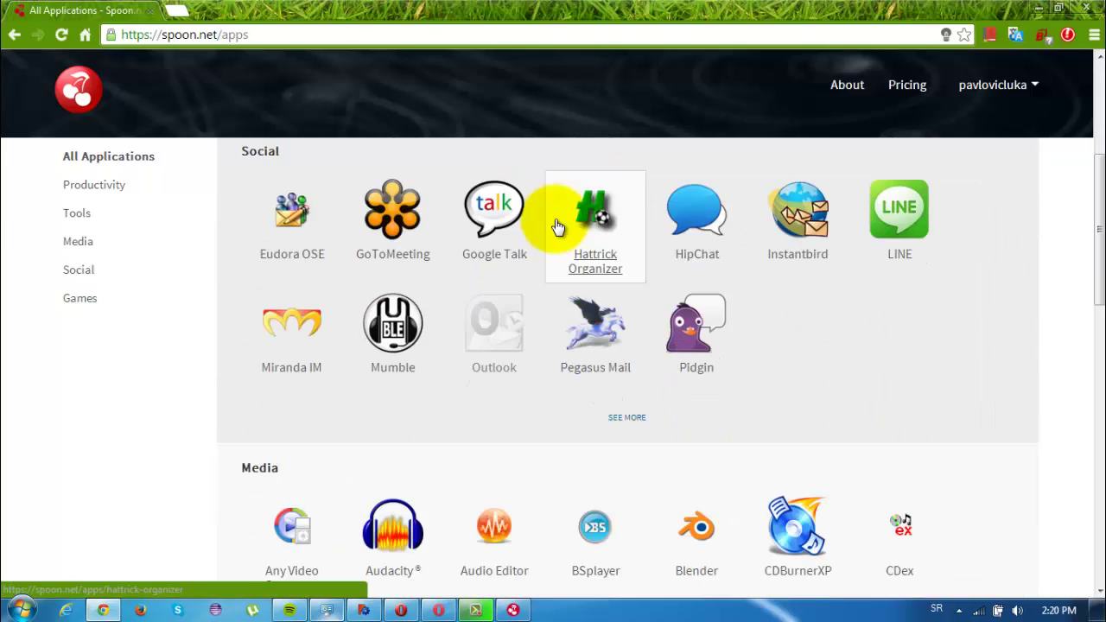
pyautogui.scroll(-2, 556, 223)
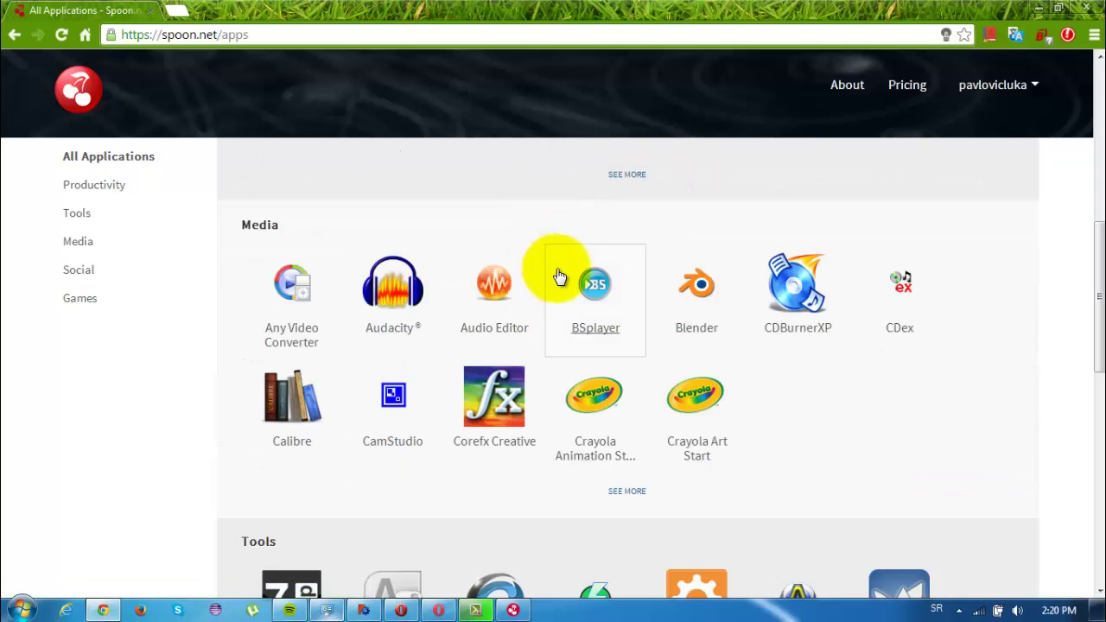
pyautogui.scroll(4, 557, 259)
pyautogui.scroll(3, 560, 243)
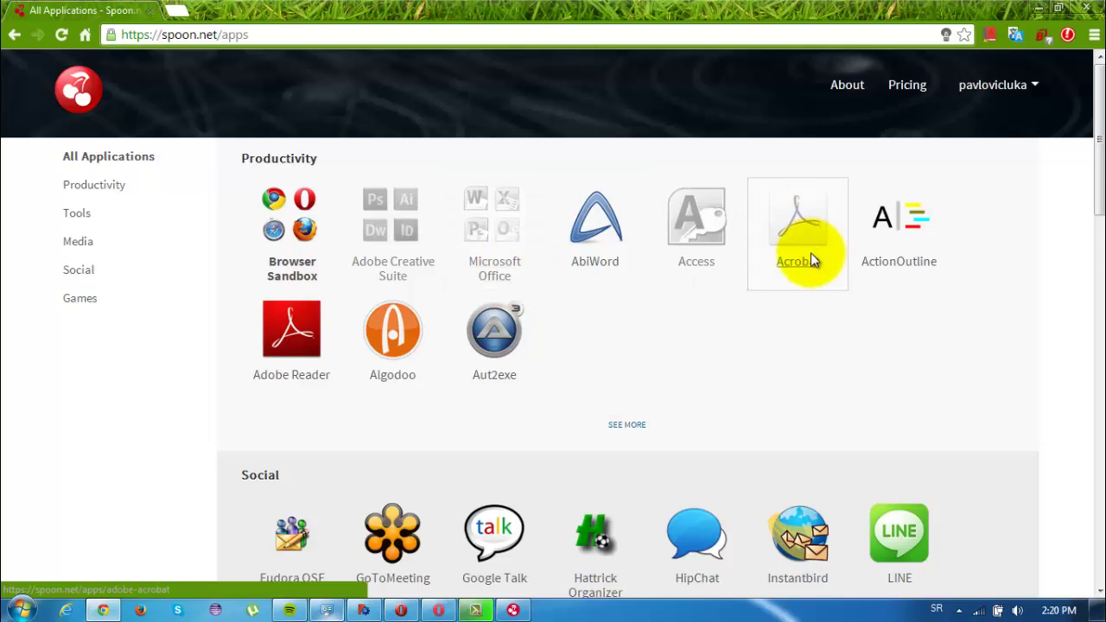
pyautogui.scroll(-2, 778, 277)
pyautogui.scroll(1, 763, 299)
pyautogui.scroll(-5, 761, 294)
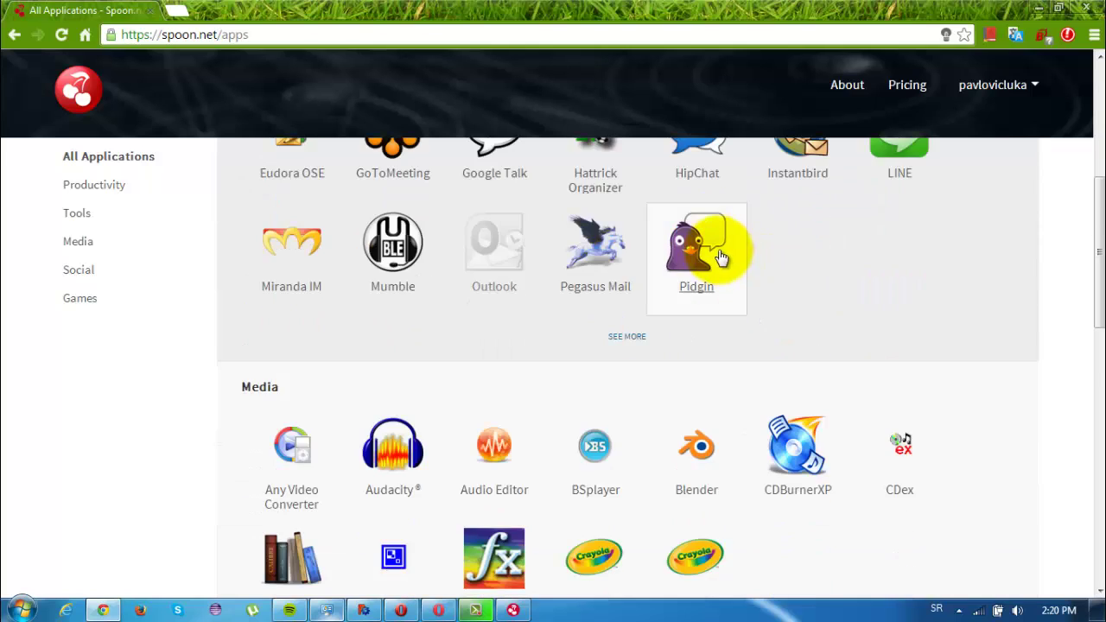
pyautogui.scroll(-2, 757, 313)
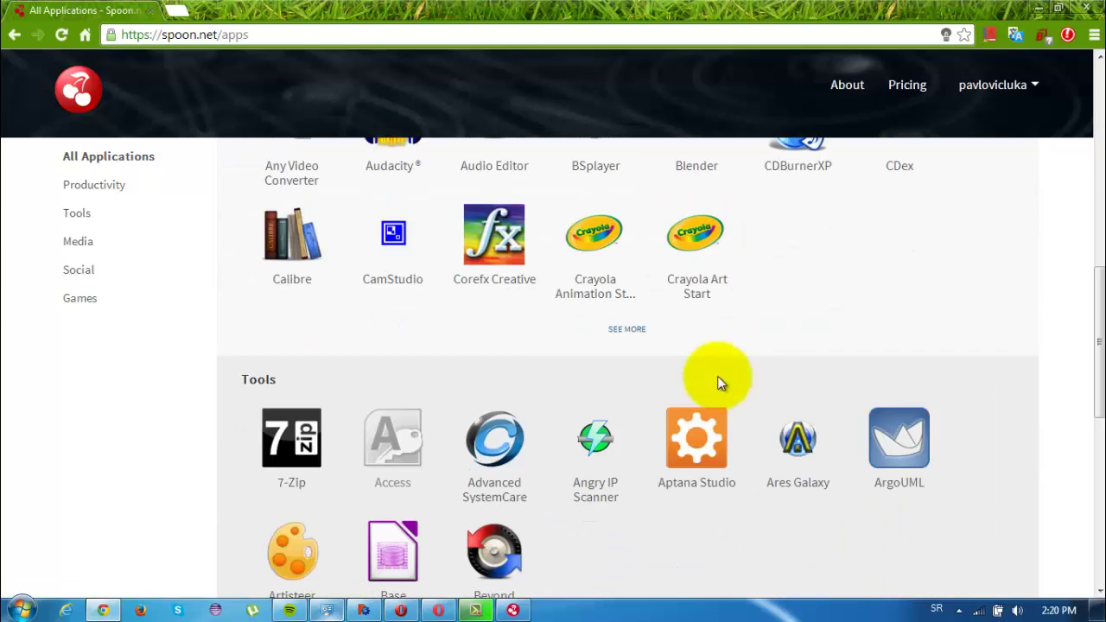
# Open the 7-Zip 9.20 library page and Install & Run it.
pyautogui.click(303, 495)
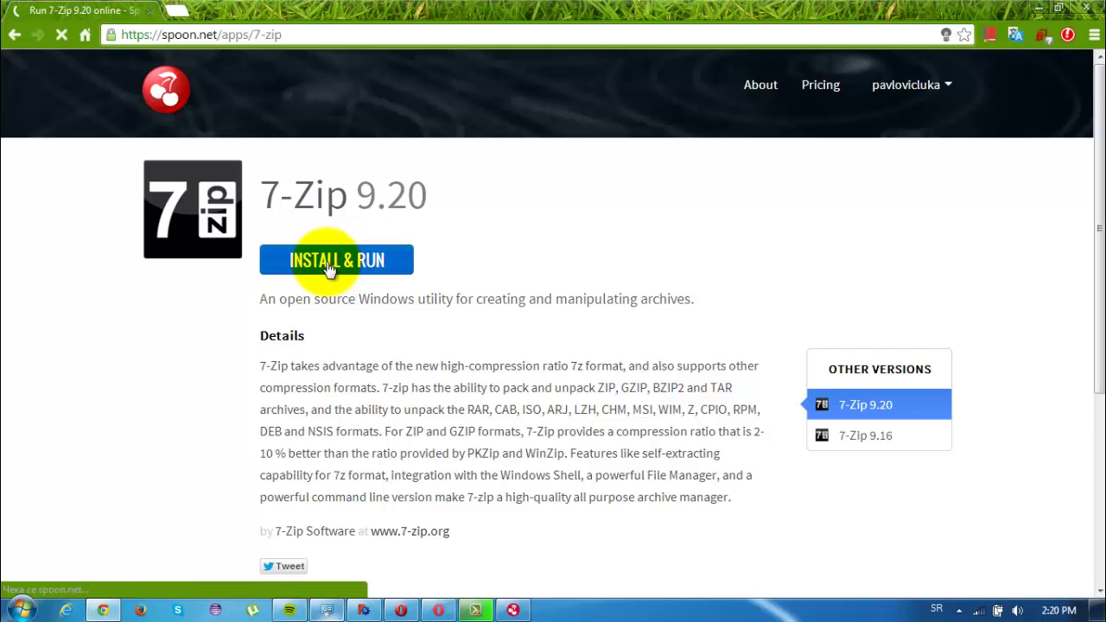
pyautogui.click(330, 266)
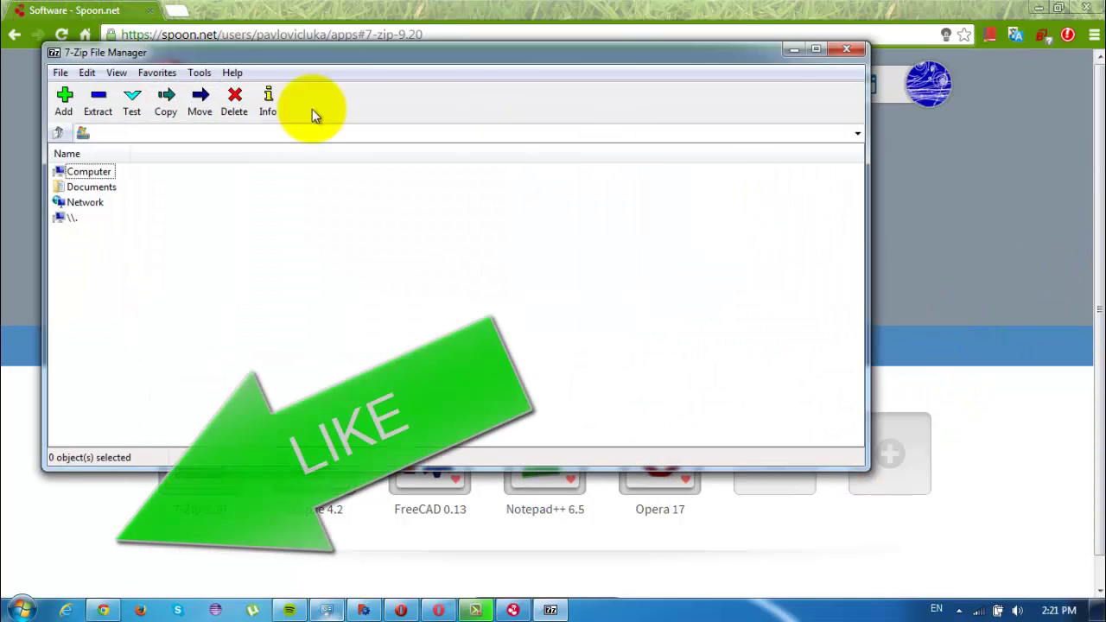
# Move the 7-Zip File Manager window right and down toward the screen centre.
pyautogui.moveTo(85, 55); pyautogui.dragTo(184, 75)
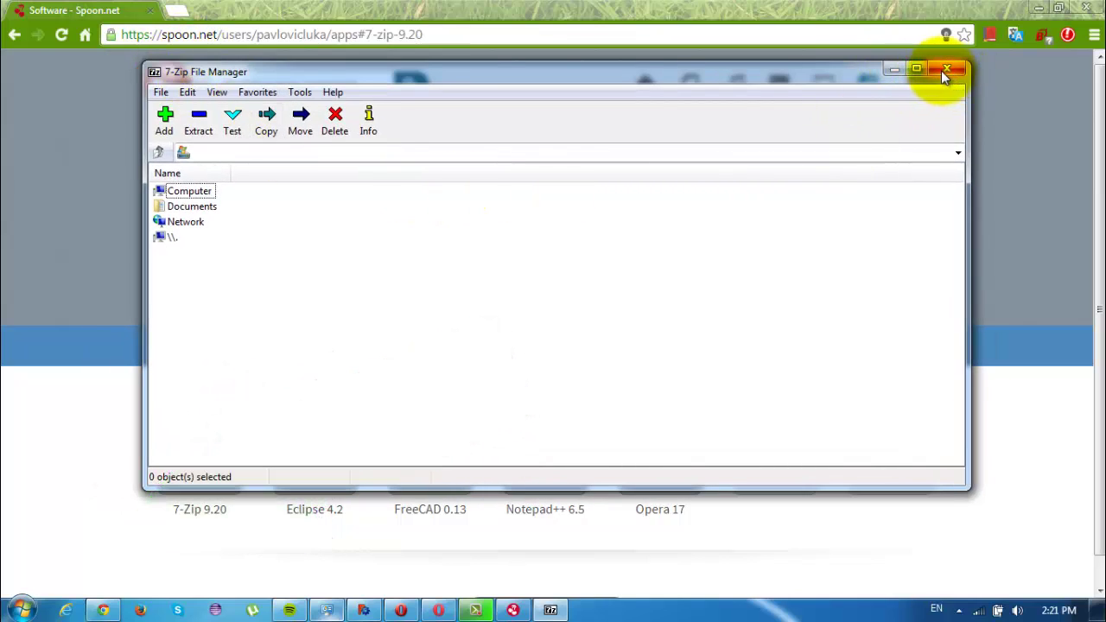